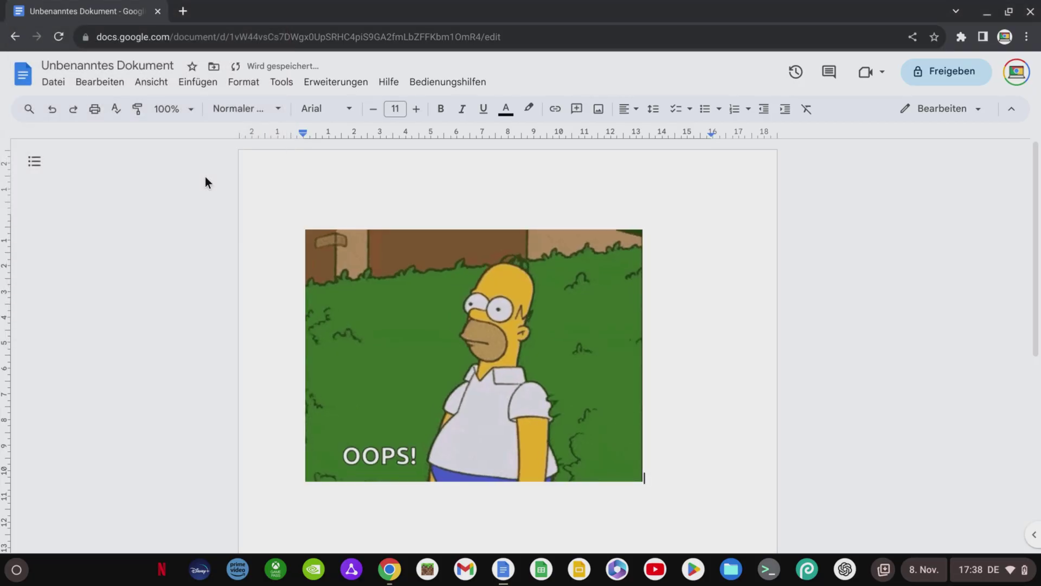
# - Select the Homer GIF, then move through the emoji picker's Symbols and Emoticons to trending GIFs
pyautogui.click(470, 348)
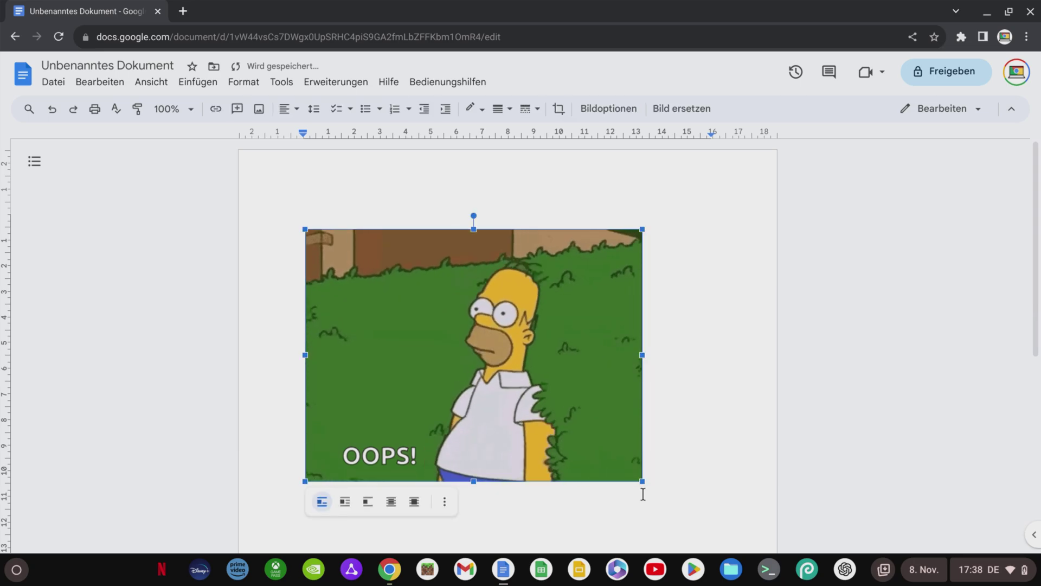
pyautogui.press('super+shift+space')
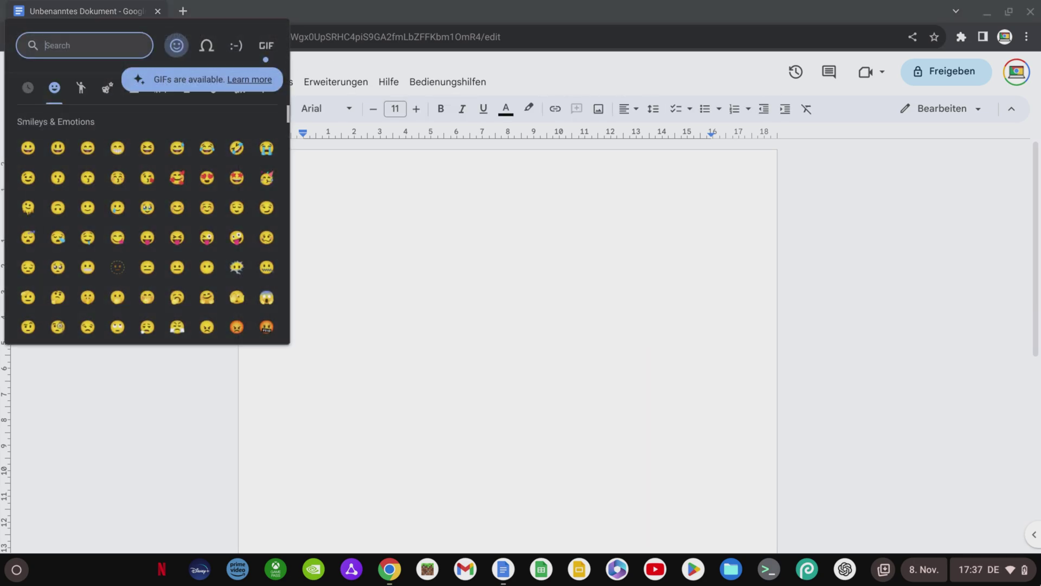
pyautogui.click(204, 51)
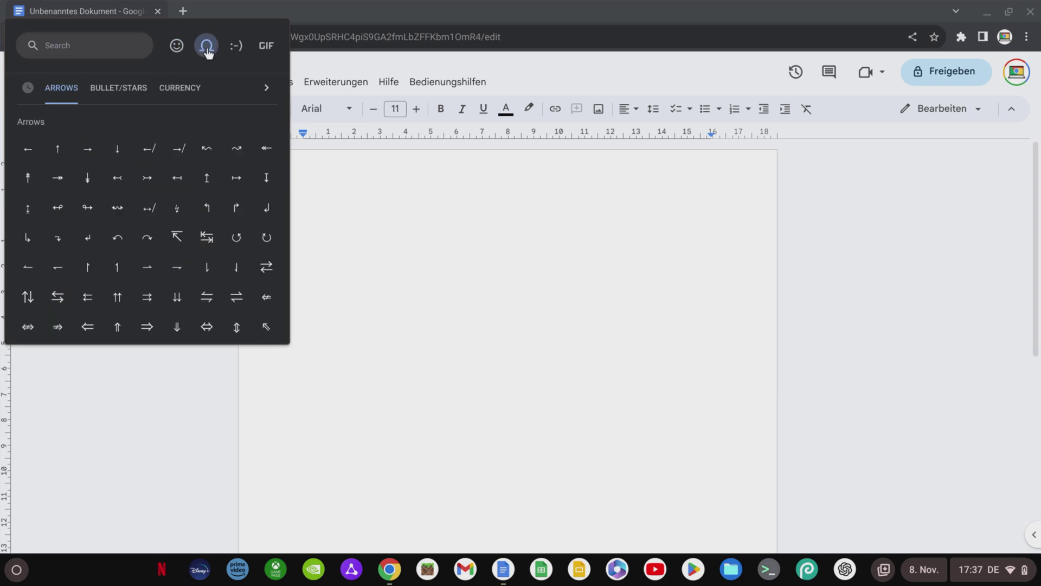
pyautogui.click(238, 51)
pyautogui.click(266, 49)
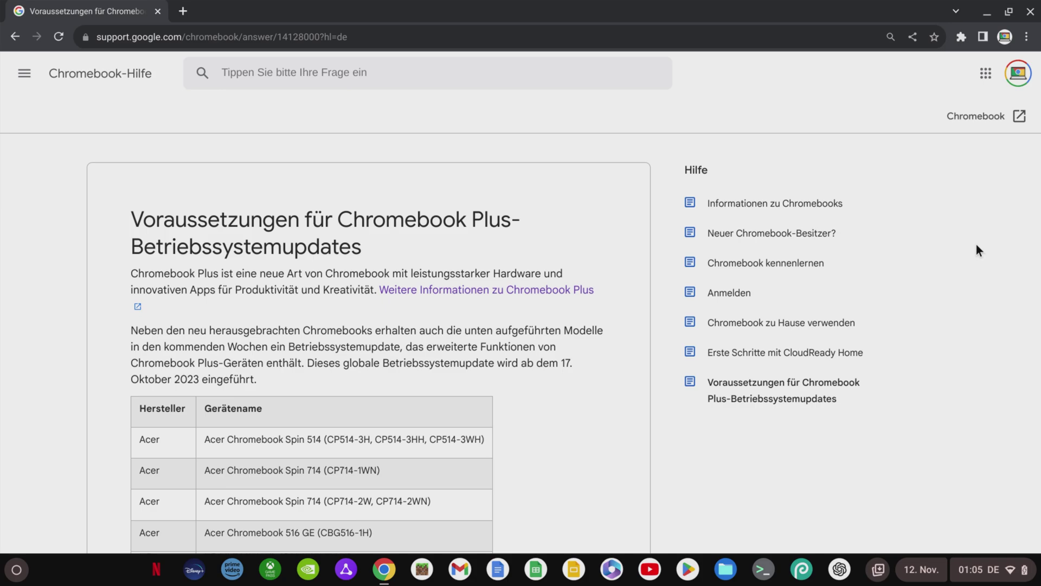
pyautogui.scroll(-3, 976, 250)
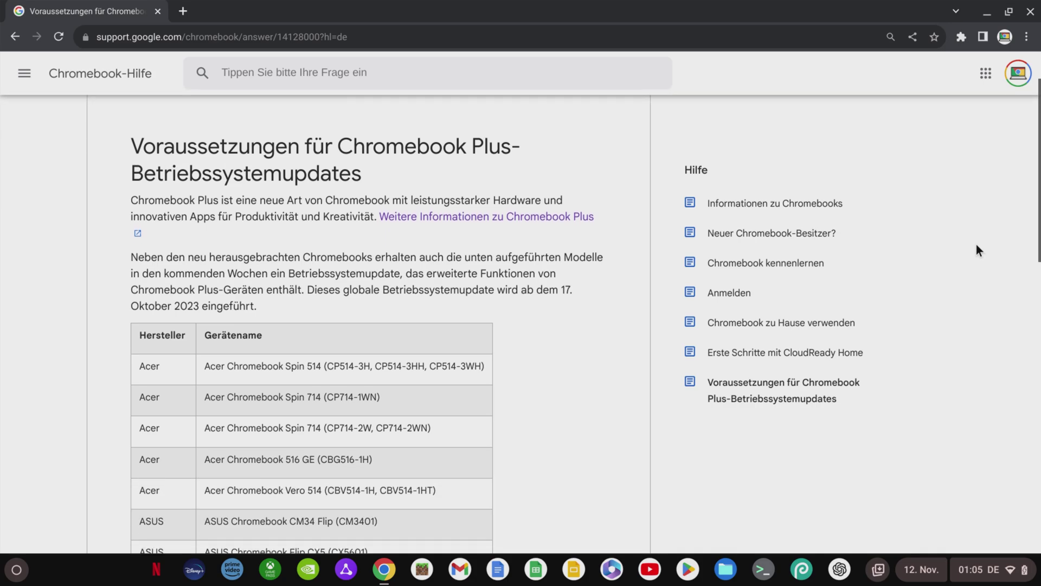
pyautogui.scroll(-1, 976, 250)
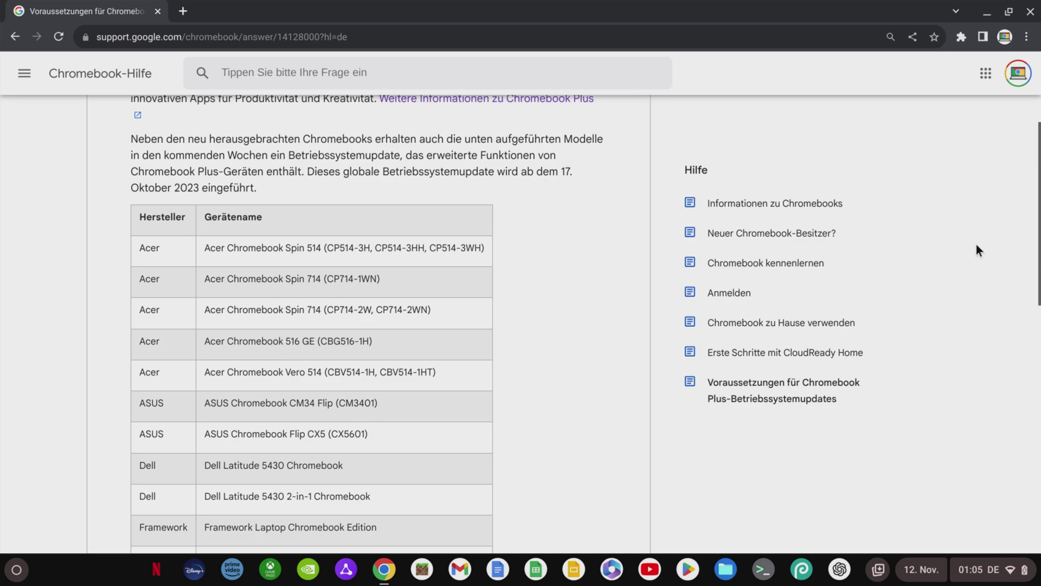
pyautogui.scroll(-1, 977, 250)
pyautogui.scroll(-1, 976, 250)
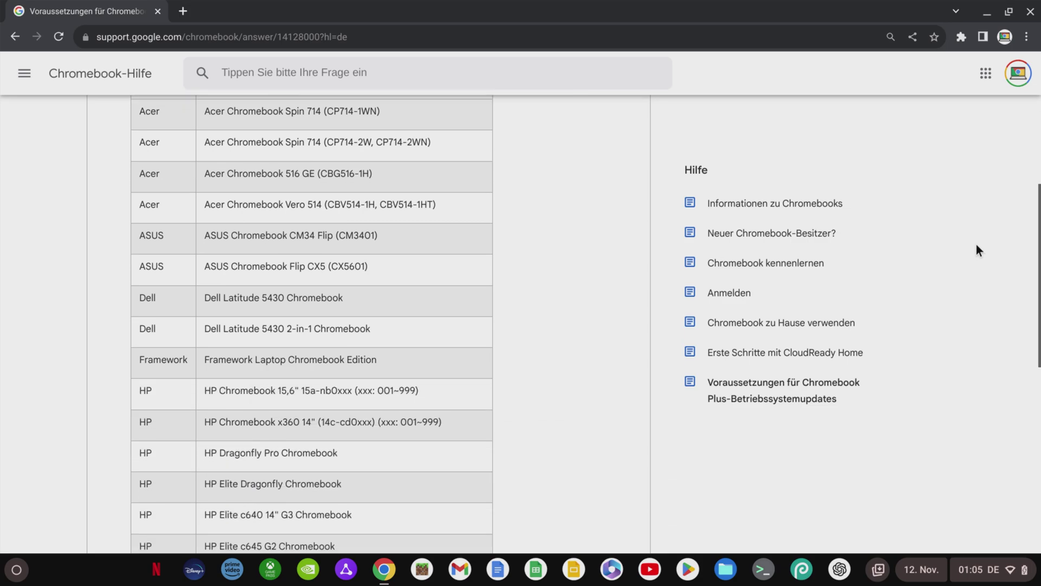
pyautogui.scroll(-1, 977, 250)
pyautogui.scroll(-1, 976, 250)
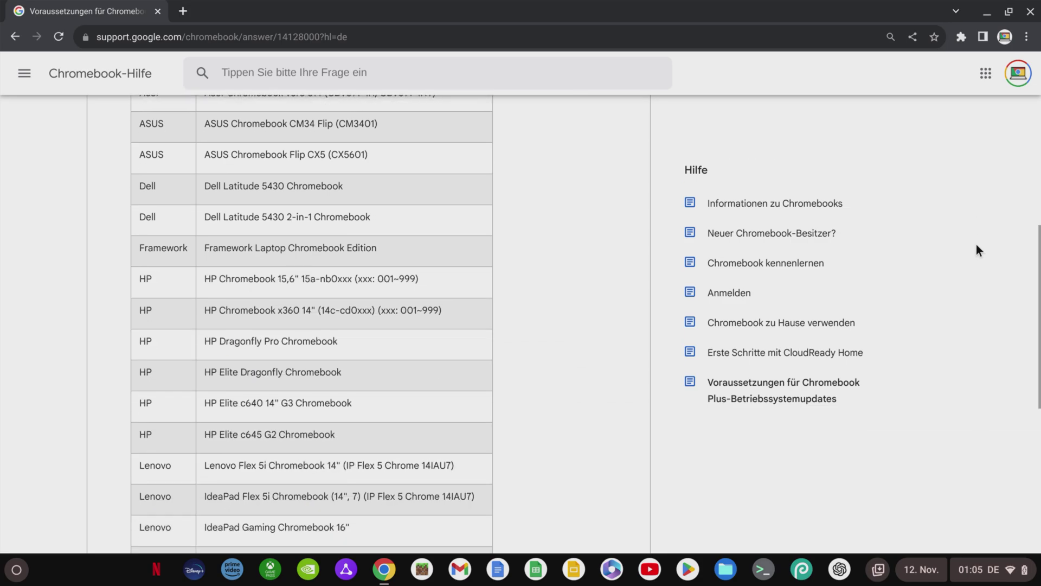
pyautogui.scroll(-2, 976, 250)
pyautogui.scroll(-2, 976, 250)
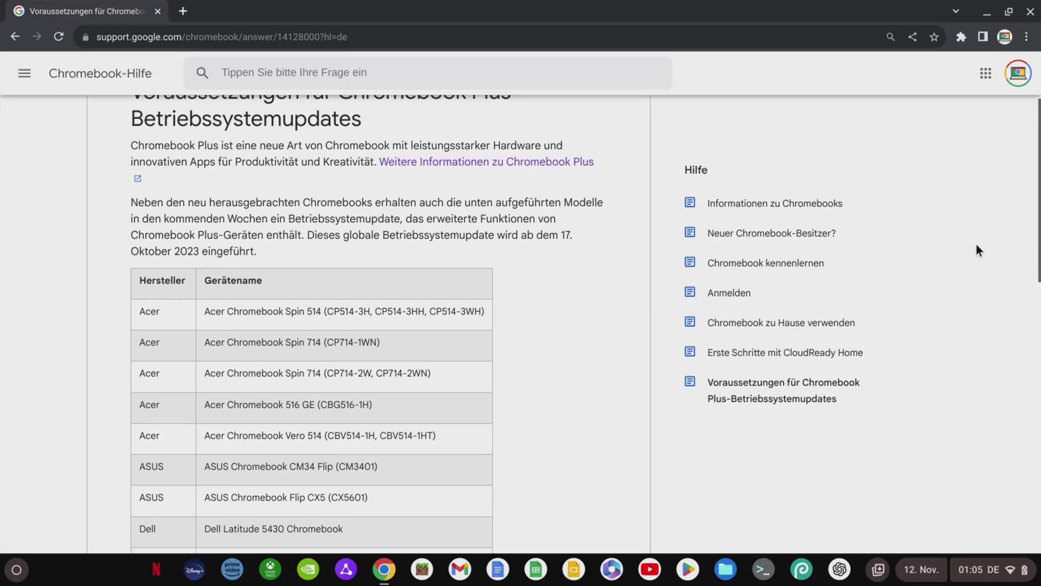
pyautogui.scroll(-2, 979, 249)
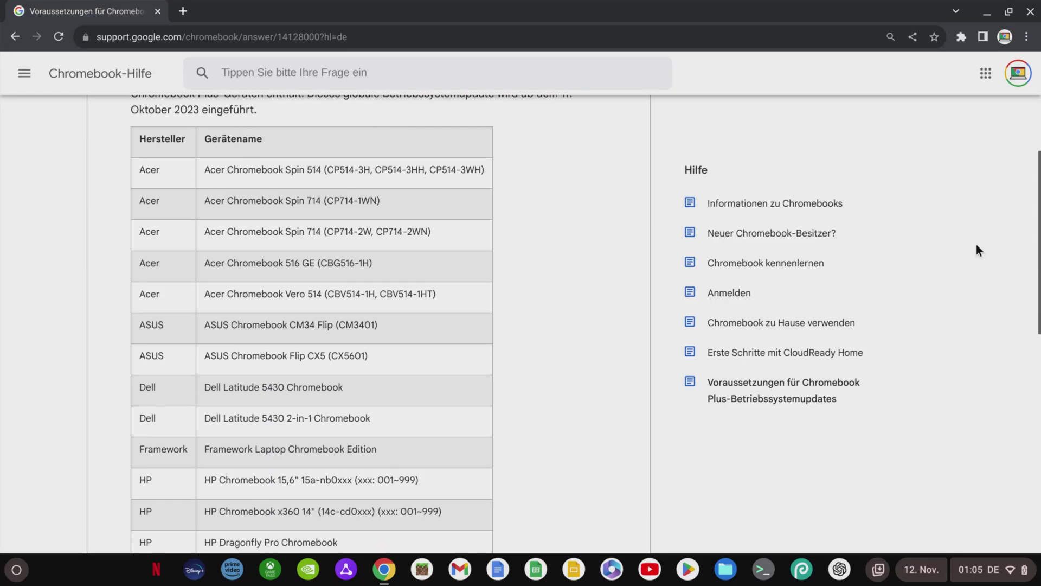
pyautogui.scroll(-2, 978, 250)
pyautogui.scroll(-2, 979, 249)
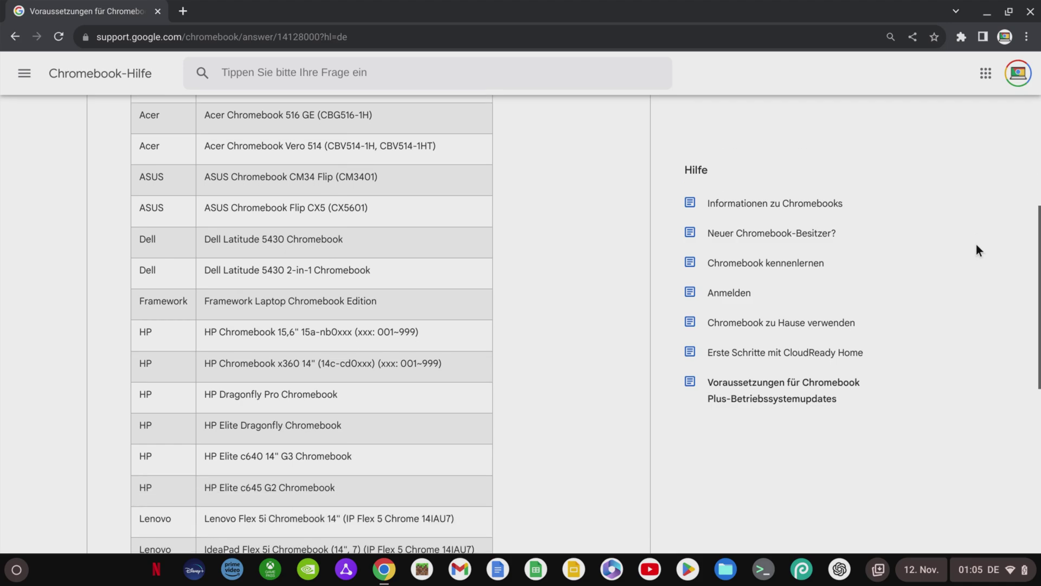
pyautogui.scroll(-2, 980, 250)
pyautogui.scroll(-1, 977, 245)
pyautogui.scroll(-1, 977, 246)
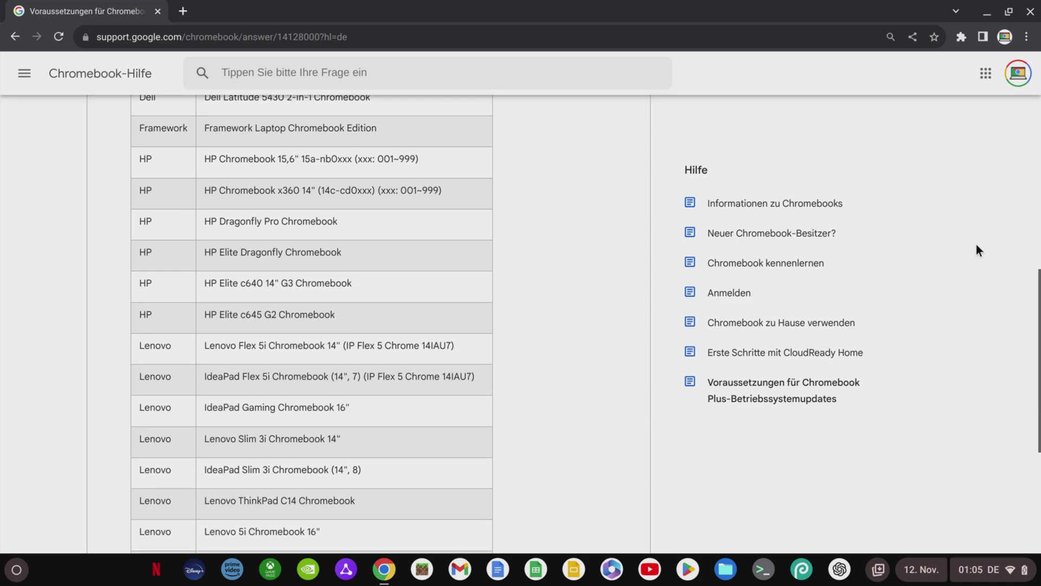
pyautogui.scroll(-1, 977, 244)
pyautogui.scroll(-2, 977, 245)
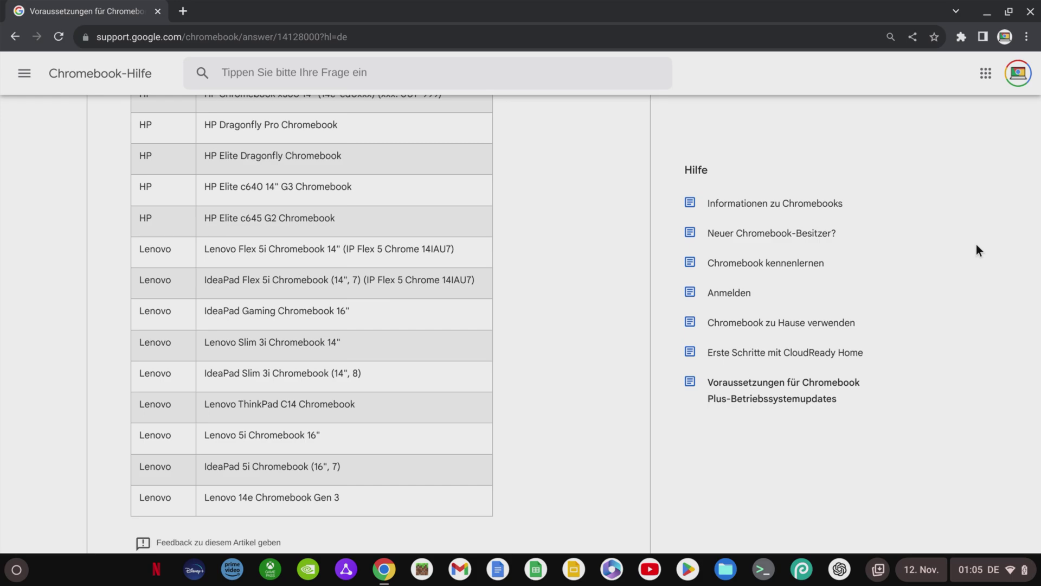